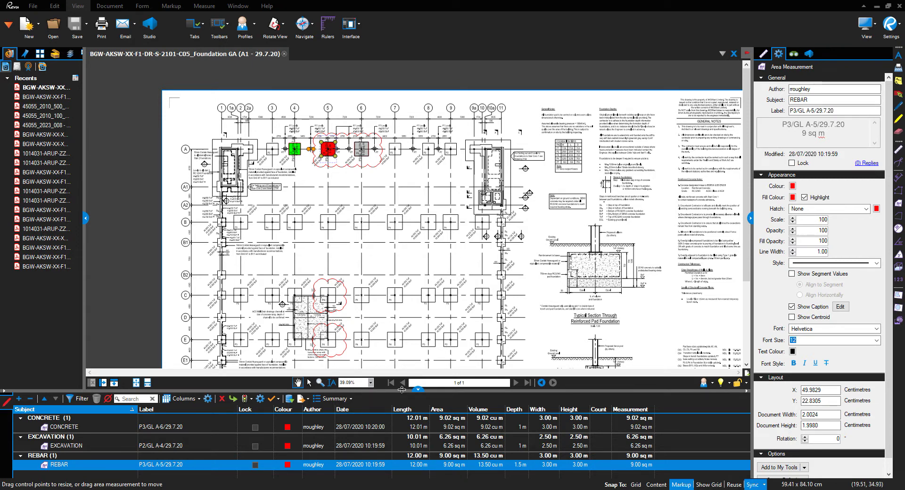
# Make the Markups List panel taller so the CONCRETE, EXCAVATION and REBAR rows show.
pyautogui.moveTo(401, 389); pyautogui.dragTo(402, 328)
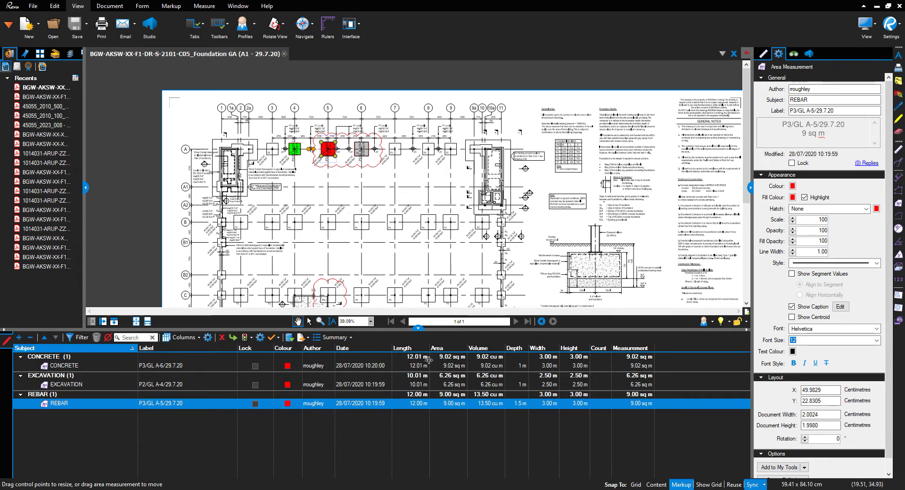
pyautogui.moveTo(400, 330)
pyautogui.mouseDown()
pyautogui.moveTo(400, 372)
pyautogui.moveTo(401, 207)
pyautogui.moveTo(402, 335)
pyautogui.moveTo(375, 383)
pyautogui.mouseUp()
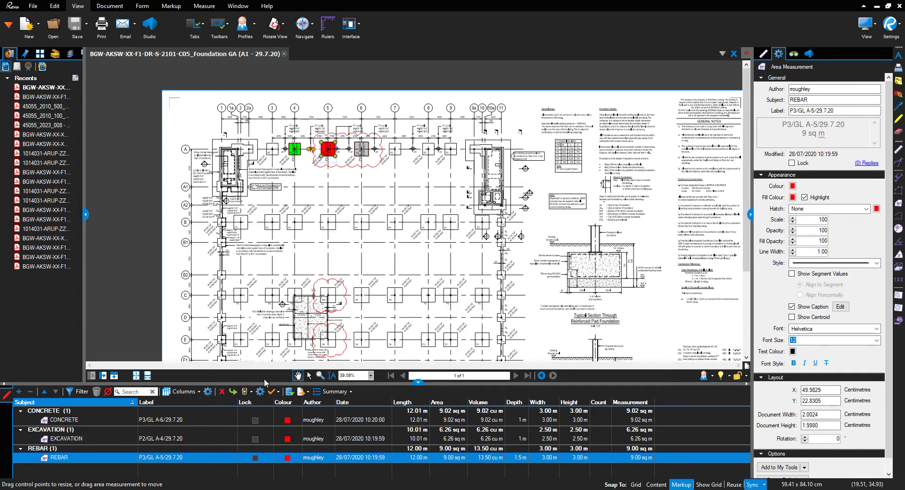
# Try sorting the markups by Subject, Label and Lock, ending grouped by Subject.
pyautogui.click(135, 403)
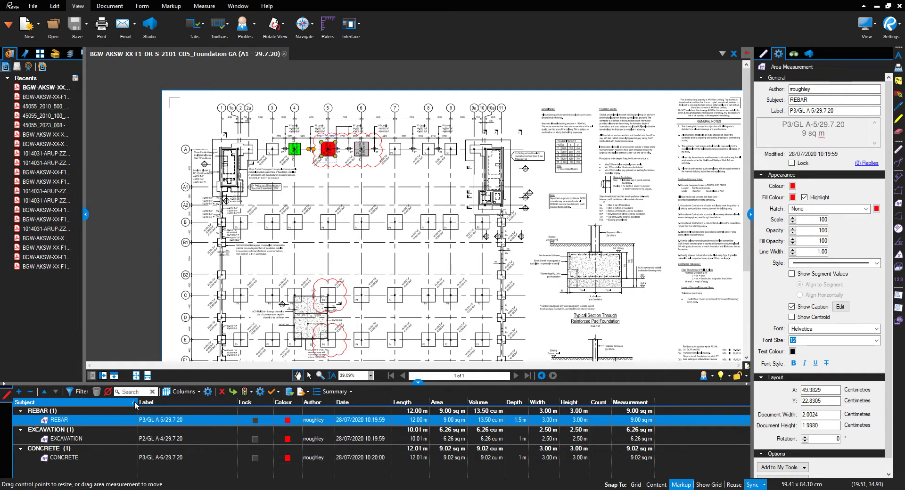
pyautogui.click(120, 407)
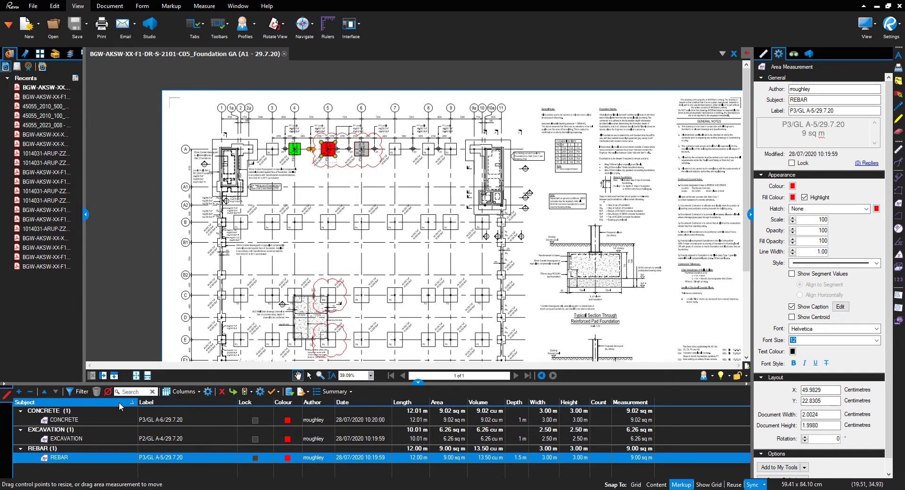
pyautogui.click(160, 405)
pyautogui.click(251, 404)
pyautogui.click(198, 407)
pyautogui.click(123, 406)
pyautogui.click(266, 404)
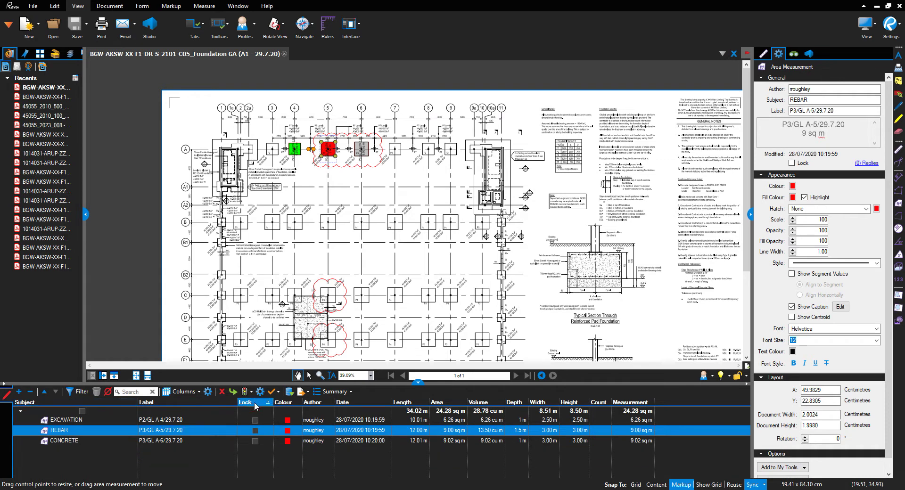
pyautogui.click(131, 405)
# Try the search box and the Subject column filter, turn filtering off, and show the Columns choices.
pyautogui.click(131, 391)
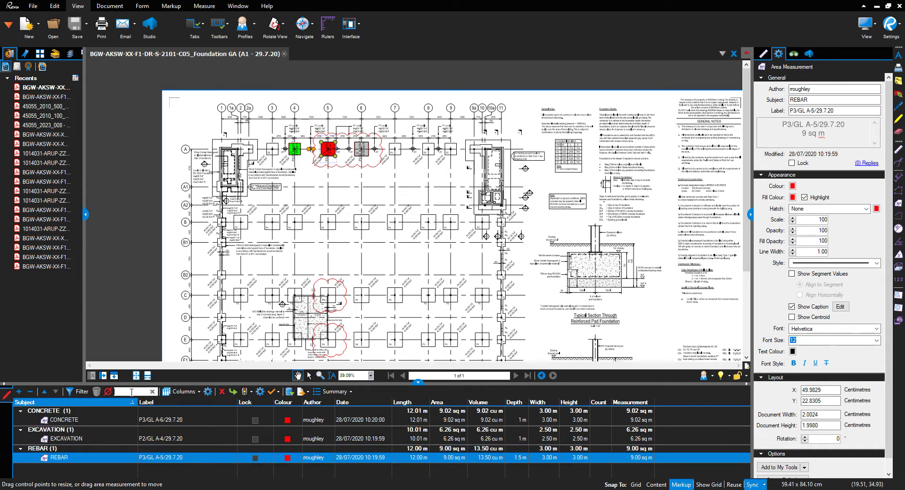
pyautogui.click(79, 392)
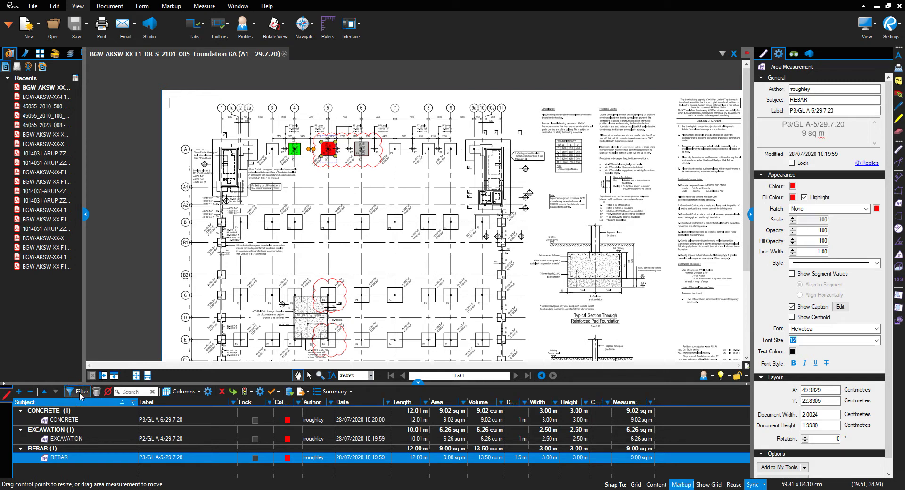
pyautogui.click(134, 402)
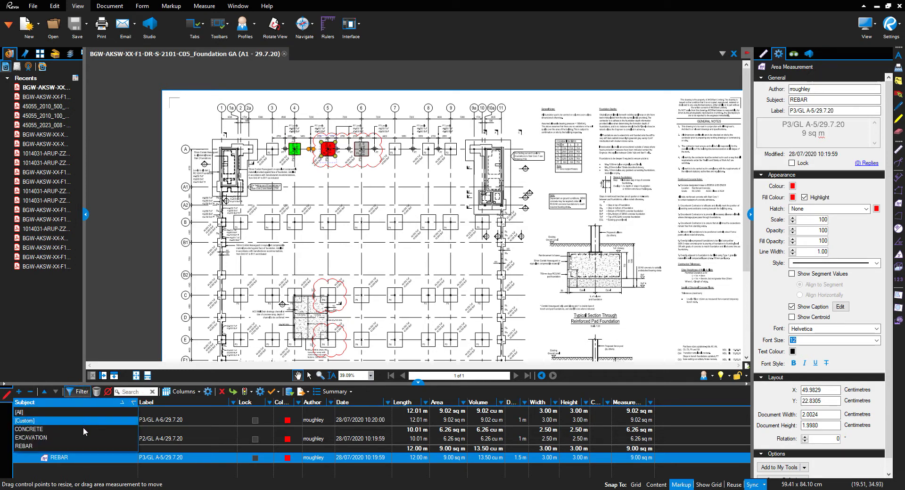
pyautogui.click(134, 403)
pyautogui.click(79, 393)
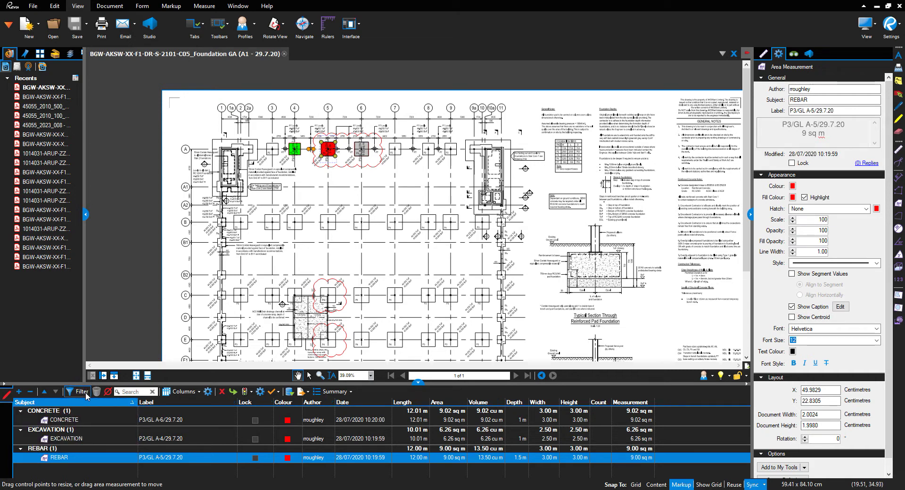
pyautogui.click(184, 393)
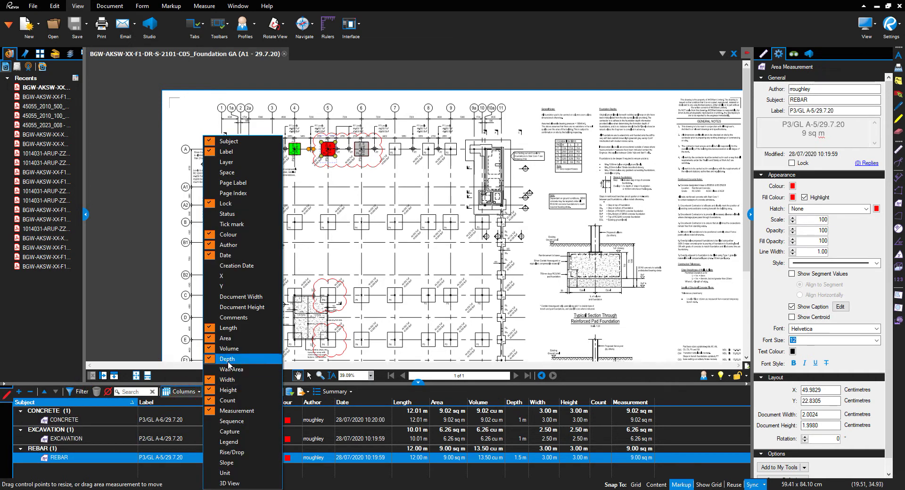
# Add and then remove the Creation Date and Document Width columns, keeping the original columns.
pyautogui.click(238, 267)
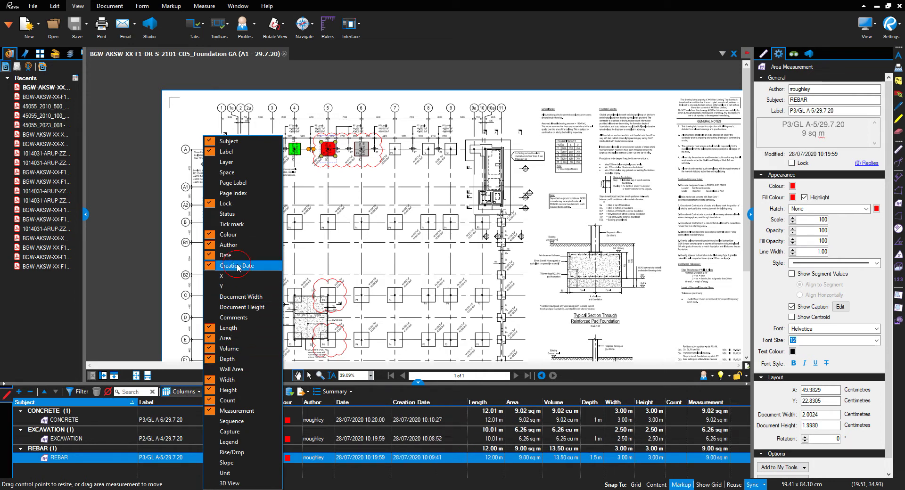
pyautogui.click(238, 267)
pyautogui.click(235, 295)
pyautogui.click(235, 296)
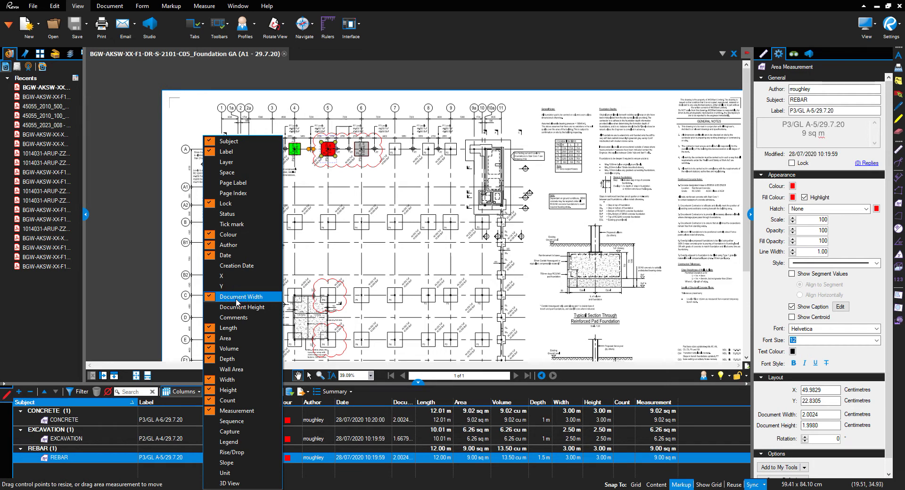
pyautogui.click(336, 352)
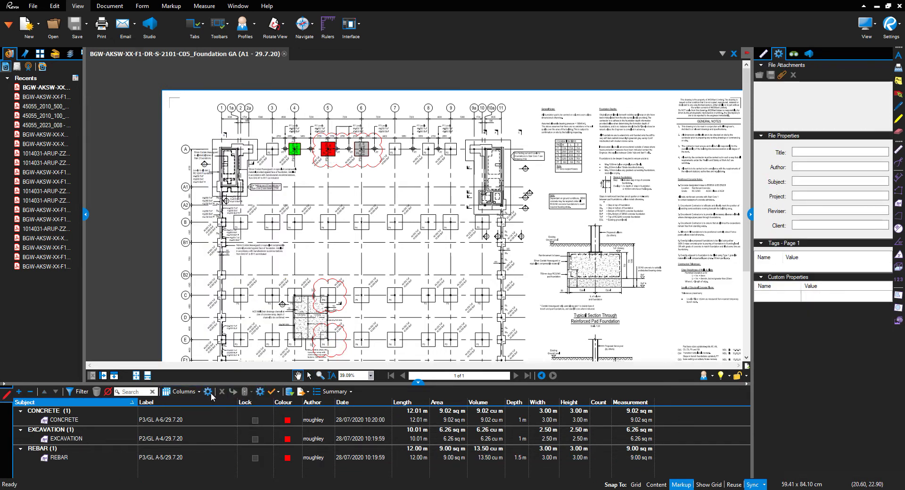
# Select the CONCRETE, EXCAVATION and REBAR measurements in turn.
pyautogui.click(187, 421)
pyautogui.click(179, 391)
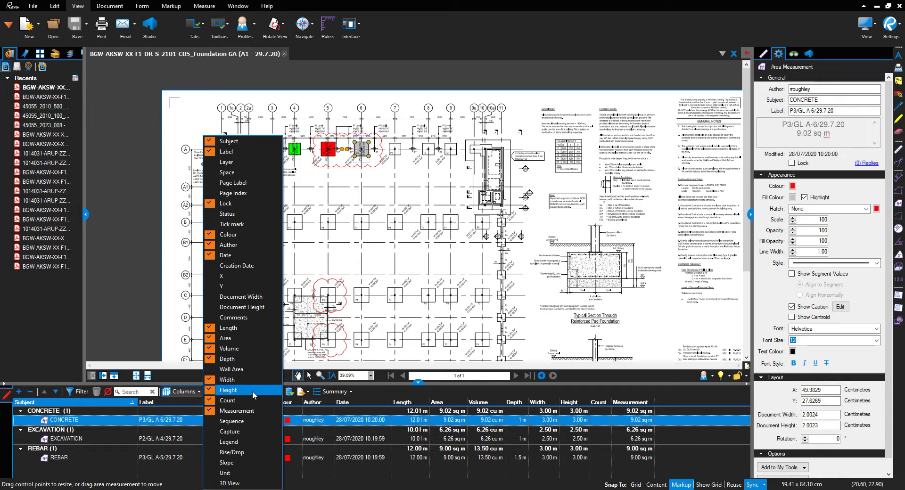
pyautogui.click(338, 424)
pyautogui.click(349, 438)
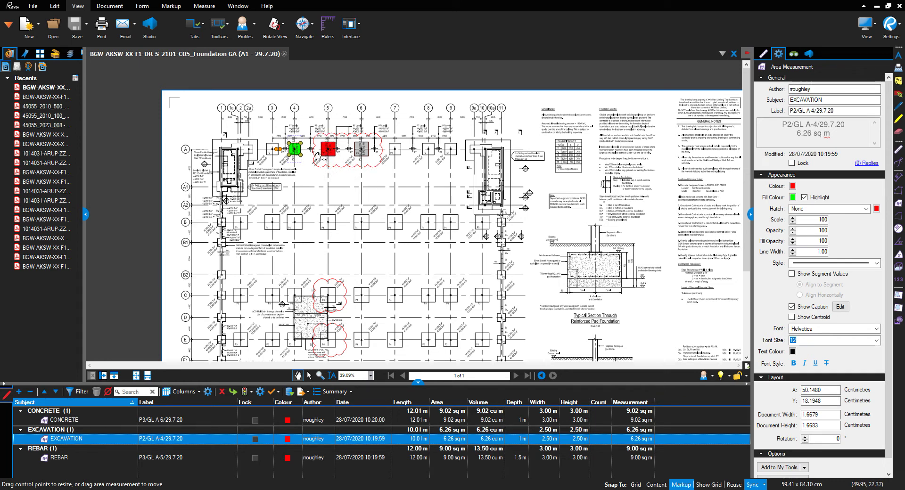
pyautogui.click(331, 150)
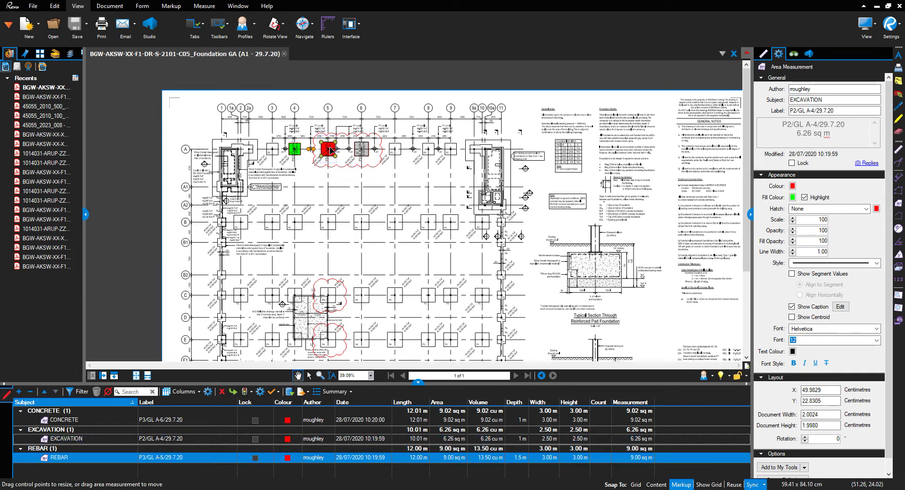
pyautogui.click(364, 155)
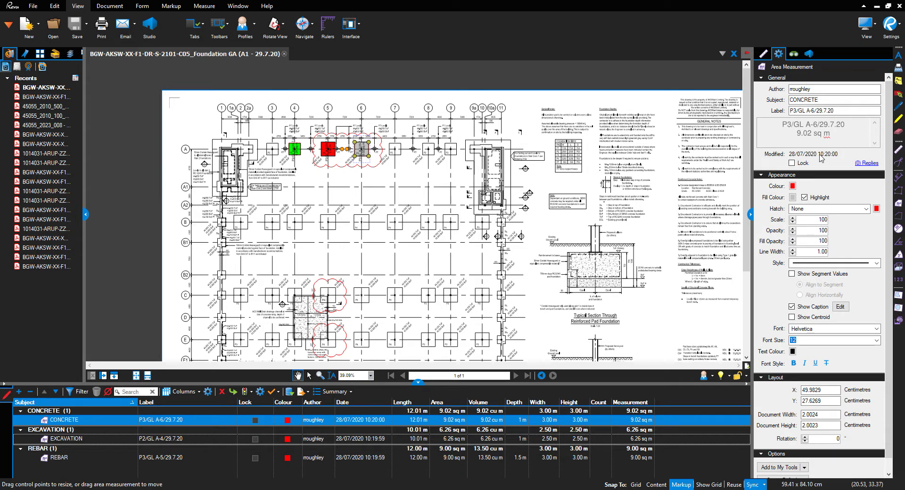
# Give the CONCRETE measurement a 1 m depth and enlarge the markups list.
pyautogui.click(763, 54)
pyautogui.click(814, 242)
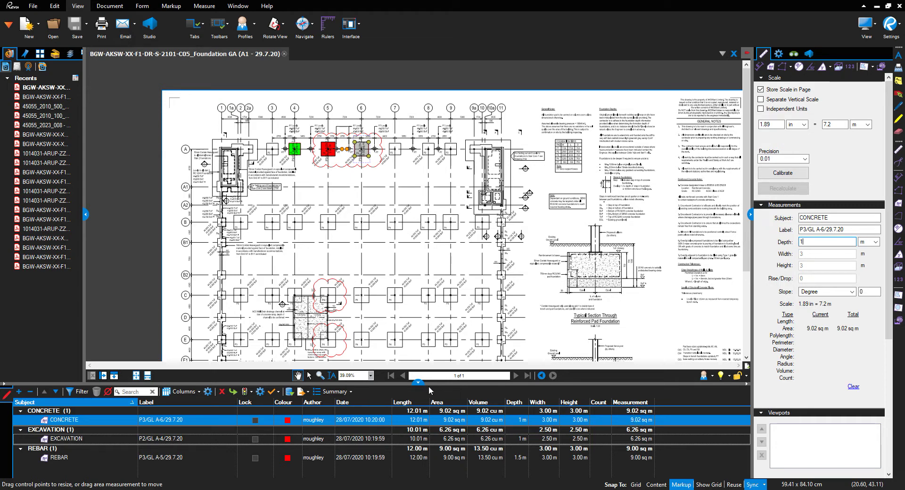
pyautogui.moveTo(430, 383); pyautogui.dragTo(379, 331)
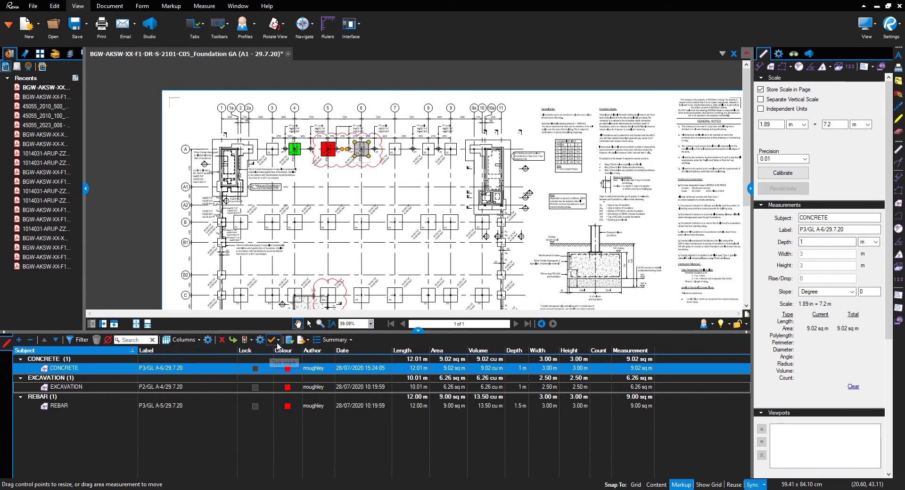
pyautogui.click(339, 341)
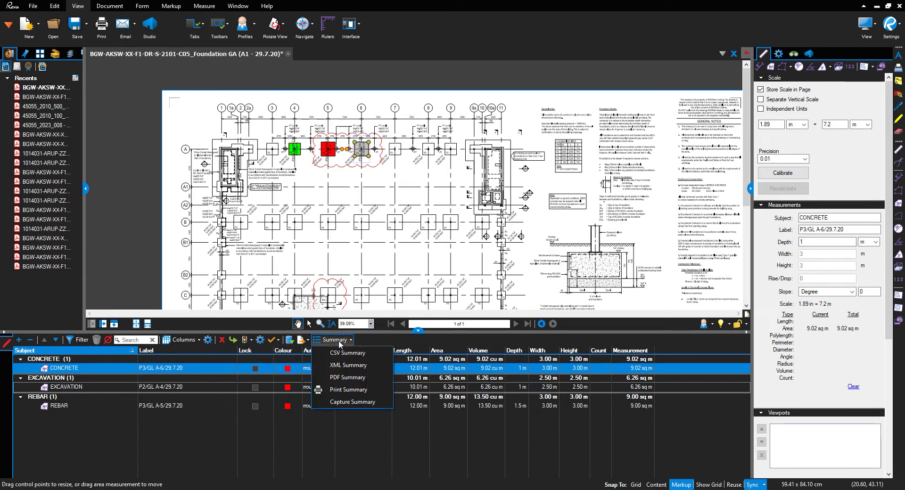
# Set up a CSV Summary of the markups list with Include set to Markups only.
pyautogui.click(347, 354)
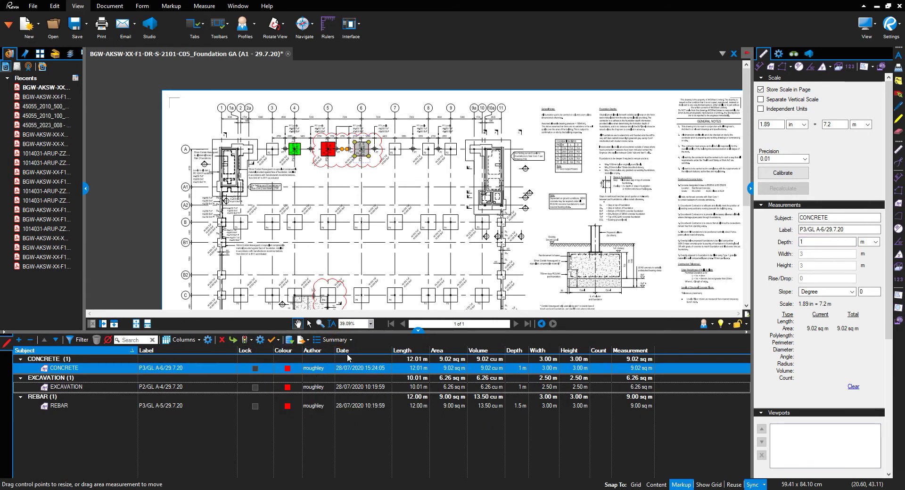
pyautogui.moveTo(393, 160); pyautogui.dragTo(386, 185)
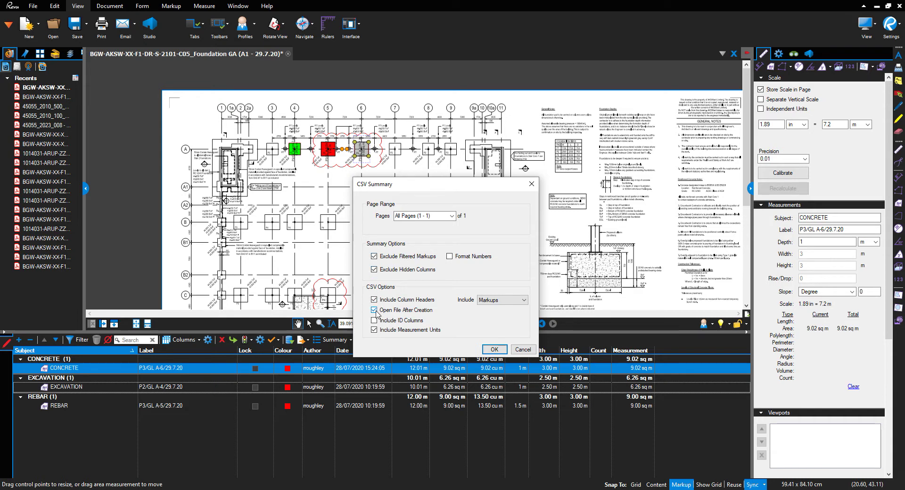
pyautogui.click(508, 302)
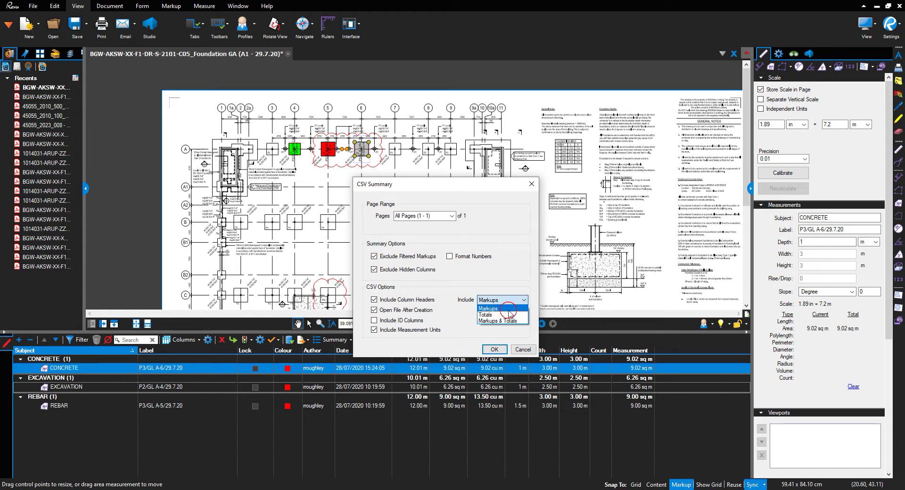
pyautogui.click(508, 310)
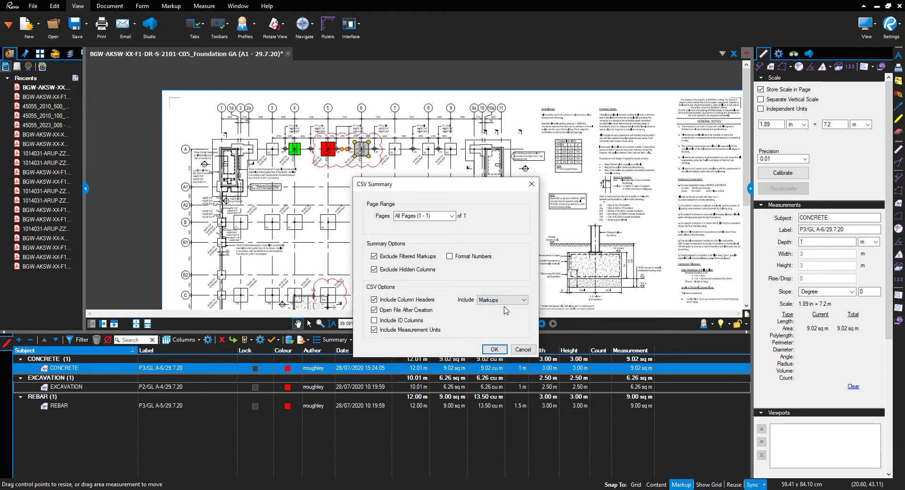
pyautogui.click(494, 350)
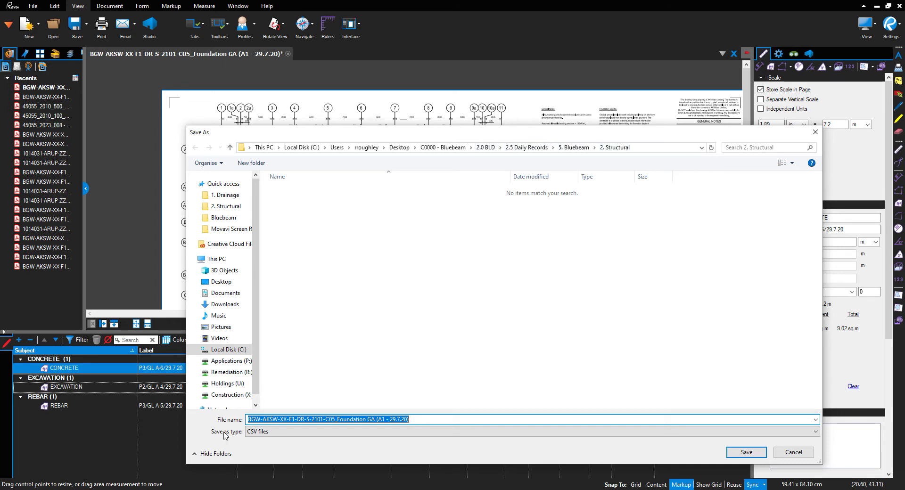
# Save the summary as a CSV file in the 2. Structural folder.
pyautogui.click(250, 432)
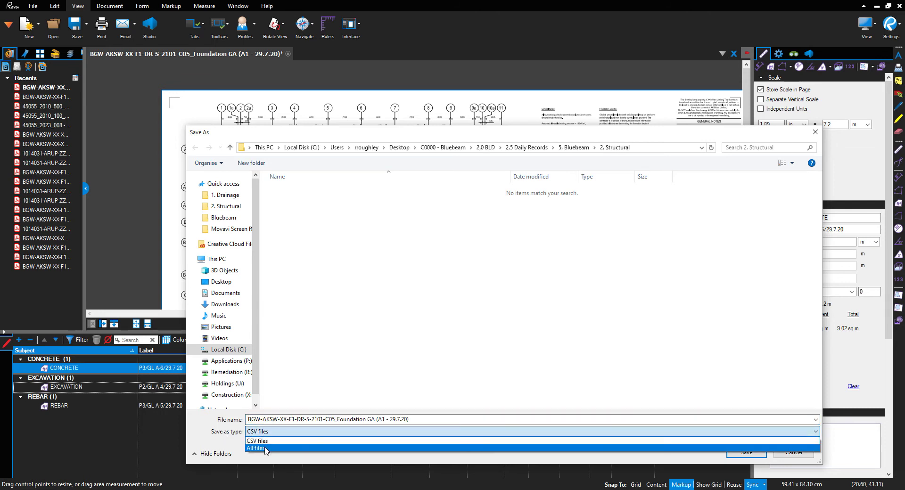
pyautogui.click(266, 442)
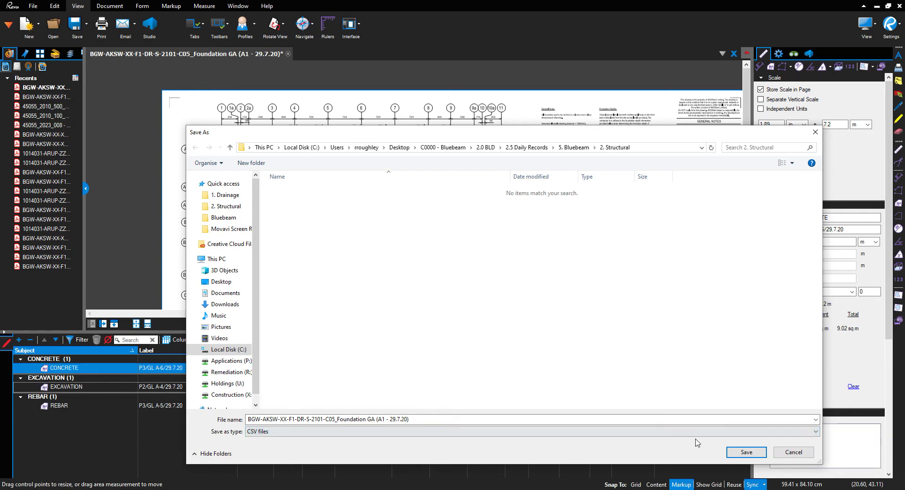
pyautogui.click(746, 452)
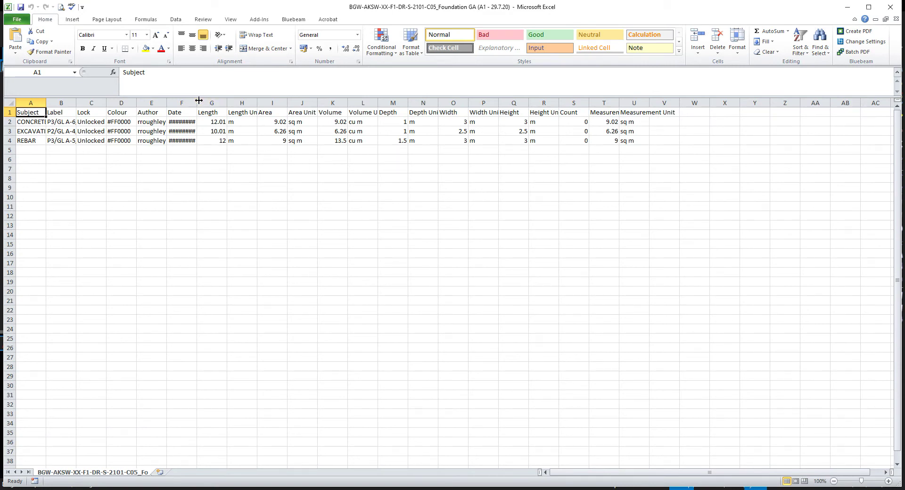
# Widen the Date column (column F) in Excel so the dates display fully.
pyautogui.moveTo(197, 104); pyautogui.dragTo(221, 102)
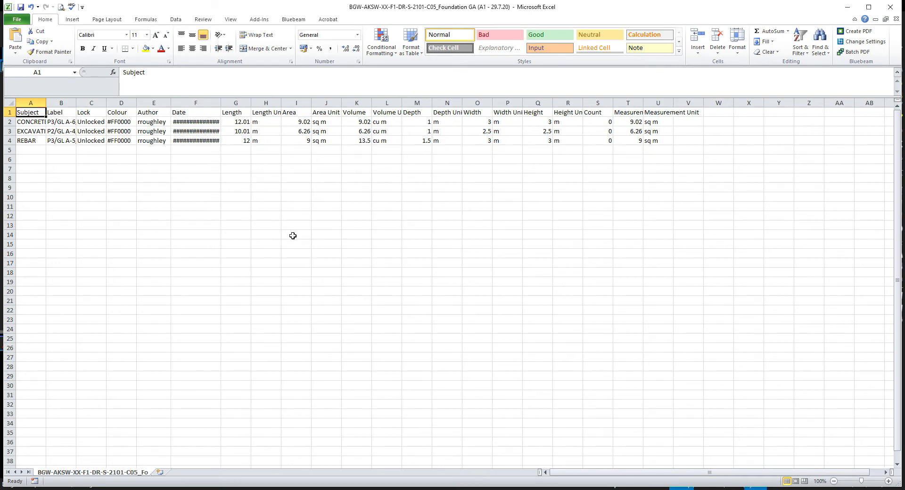
pyautogui.click(16, 19)
pyautogui.press('Escape')
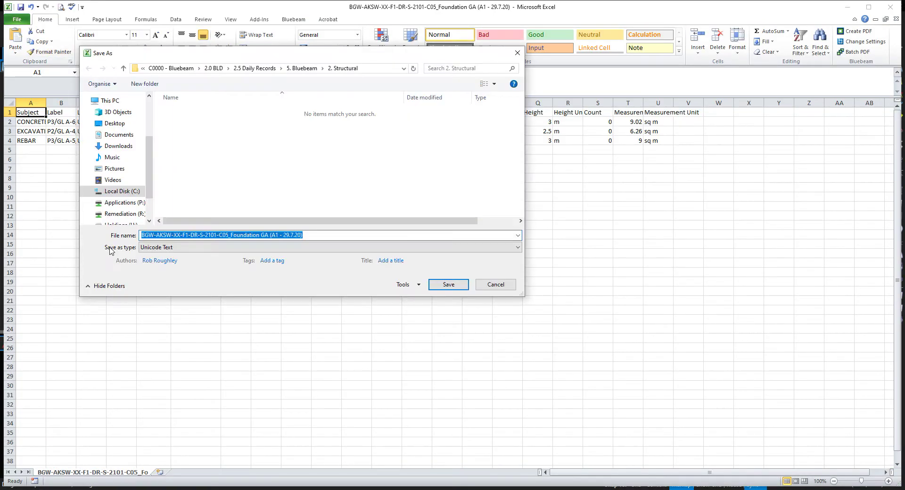
# Save the summary as an Excel Workbook in 2. Structural, then close the workbook and Excel.
pyautogui.click(154, 250)
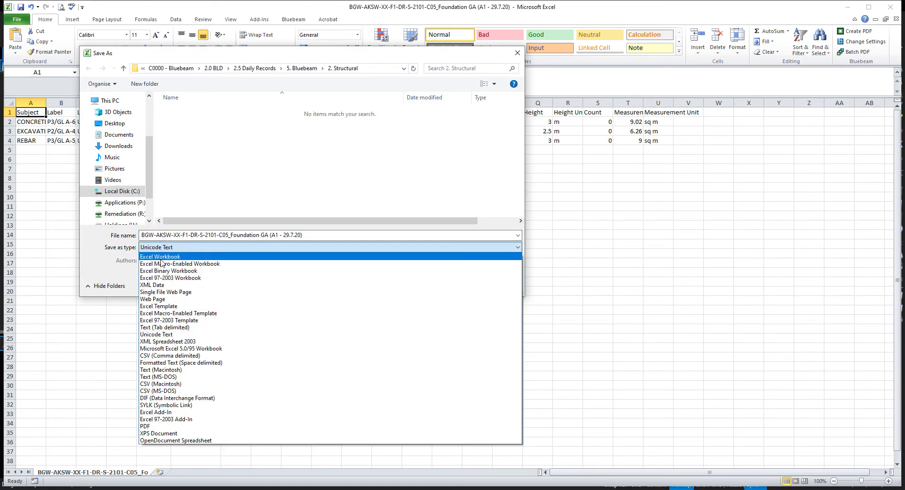
pyautogui.click(161, 256)
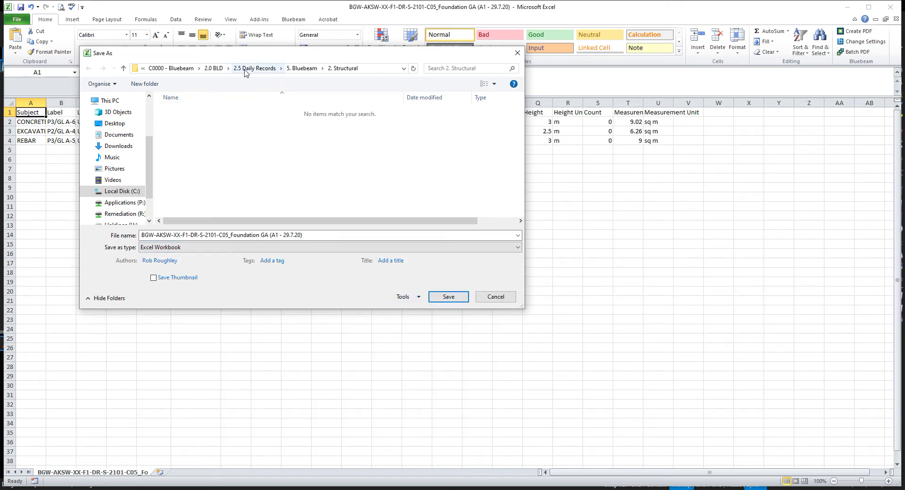
pyautogui.click(447, 297)
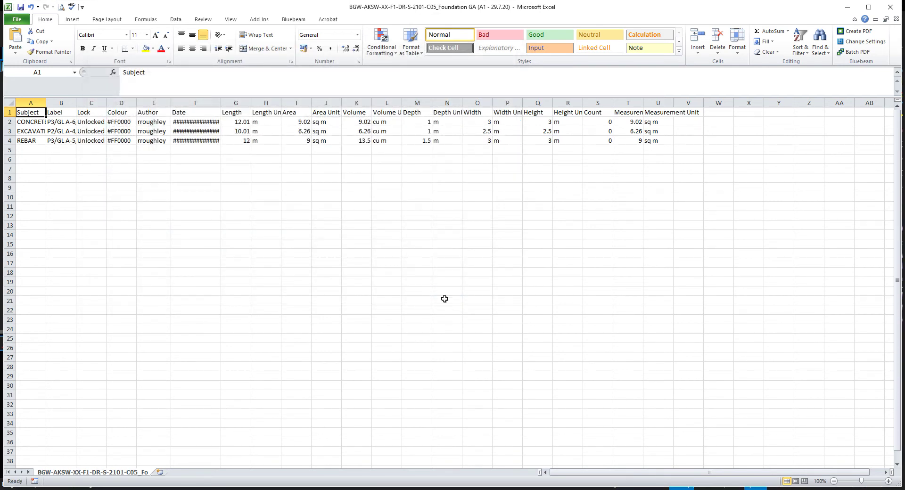
pyautogui.click(897, 20)
pyautogui.click(890, 7)
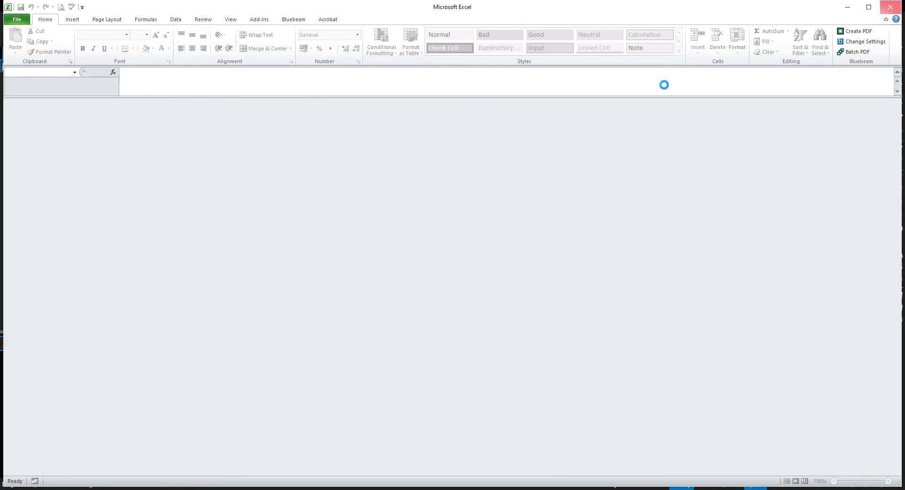
# Switch to the 2. Structural folder and compare the new CSV summary and Excel workbook files.
pyautogui.moveTo(266, 487)
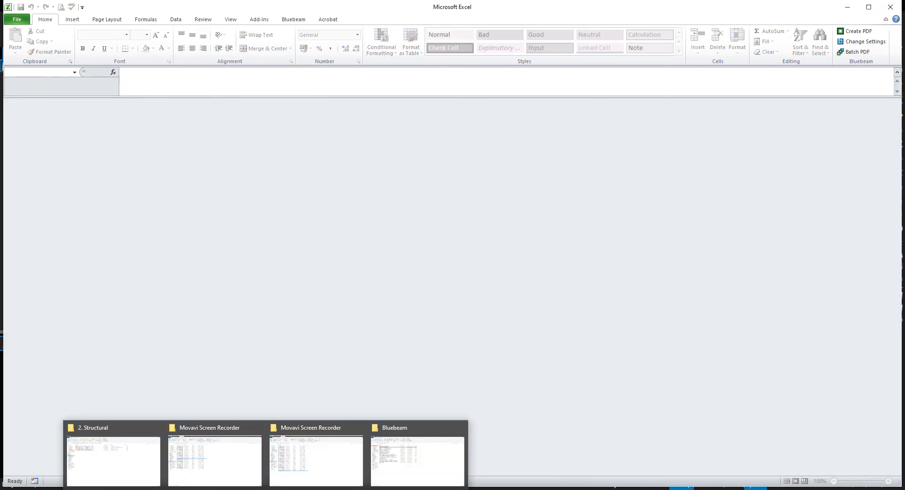
pyautogui.click(126, 458)
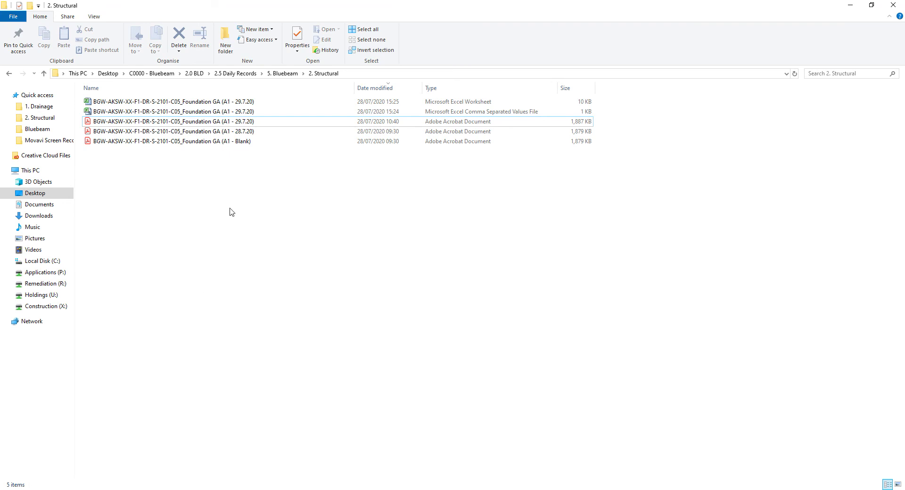
pyautogui.click(210, 112)
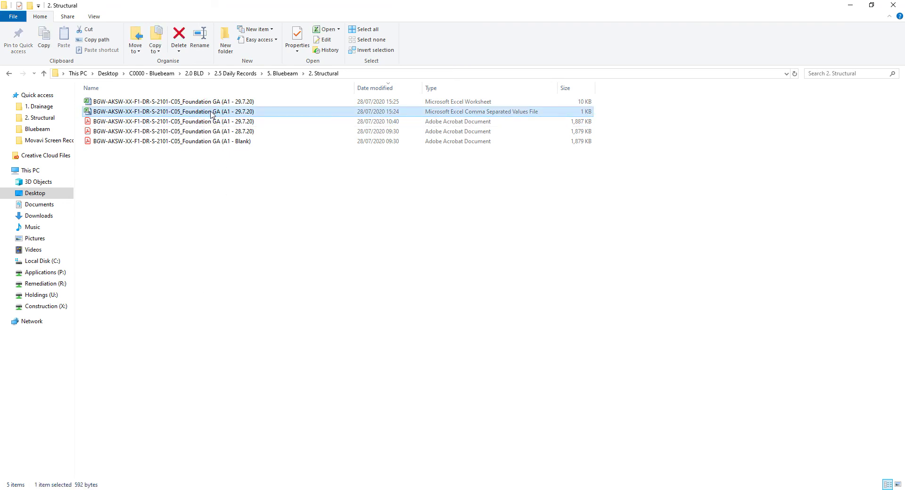
pyautogui.click(209, 103)
pyautogui.click(212, 113)
pyautogui.click(458, 102)
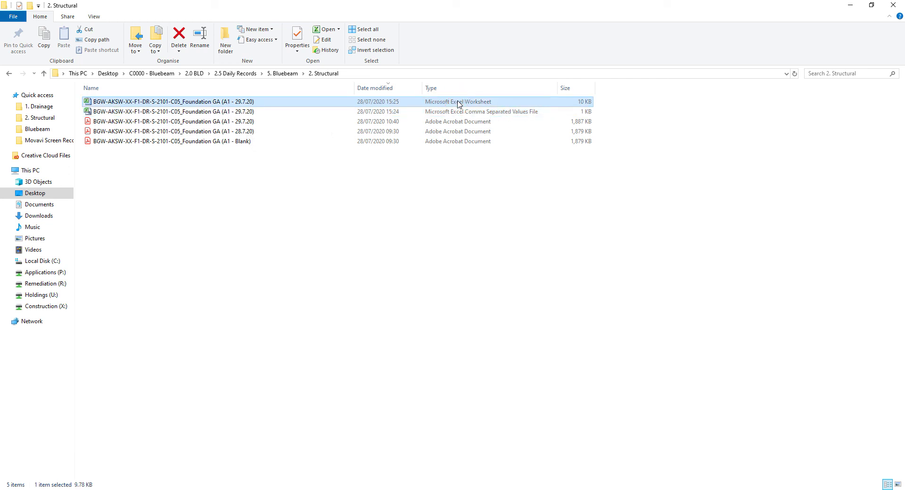
pyautogui.click(473, 115)
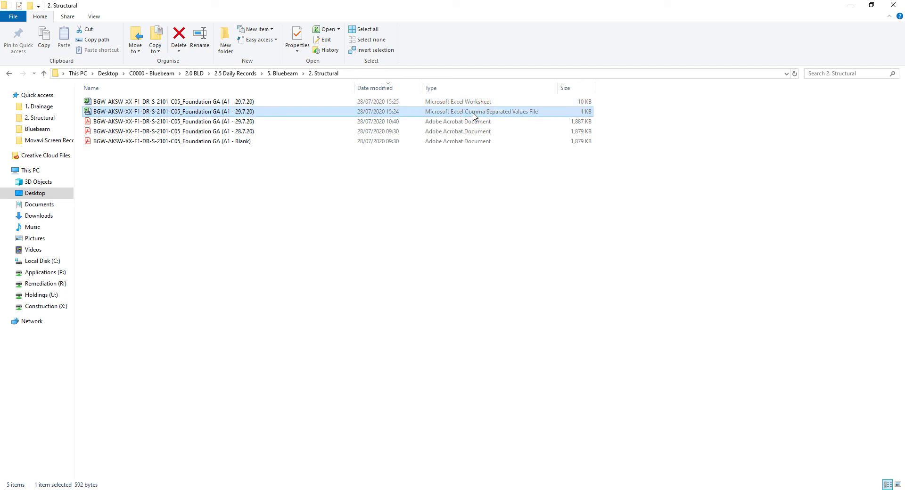